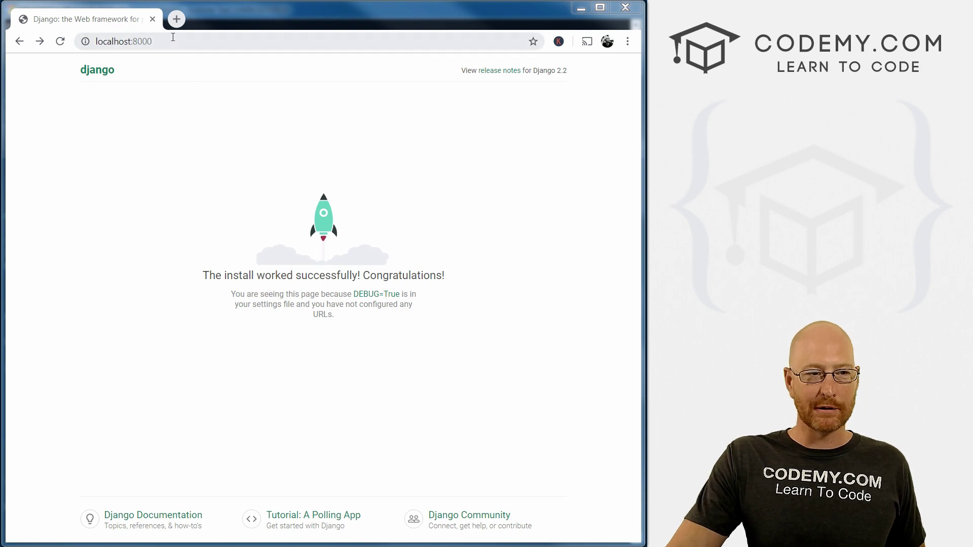
Change the Chrome address to localhost:8000/admin, removing the stray 'm', and load it.
{"action": "left_click", "coordinate": [106, 41]}
{"action": "key", "text": "Right"}
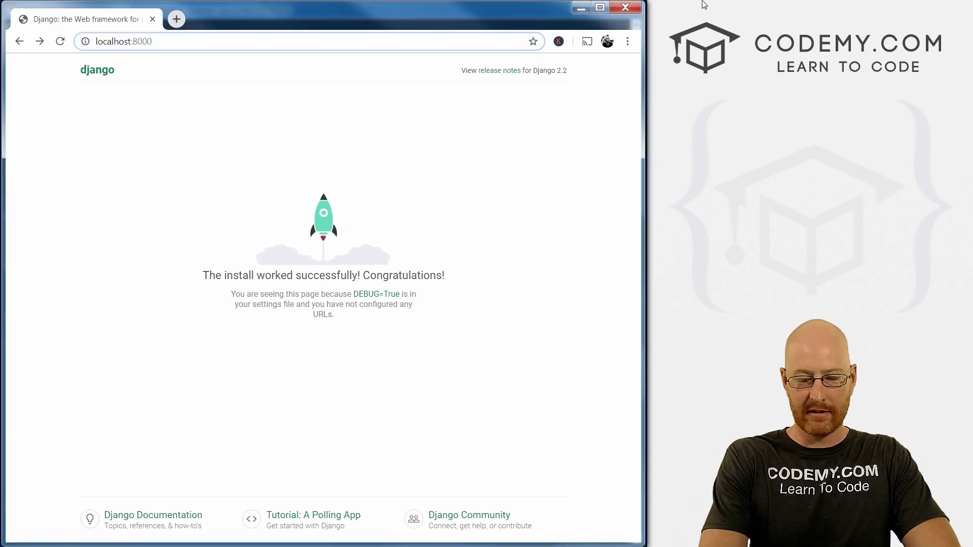
{"action": "type", "text": "/adminm"}
{"action": "key", "text": "BackSpace"}
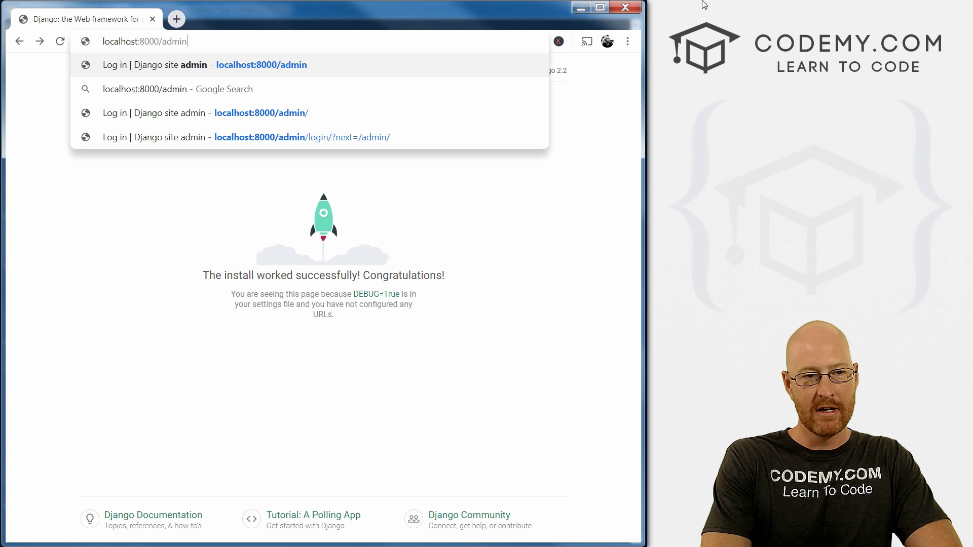
{"action": "key", "text": "Return"}
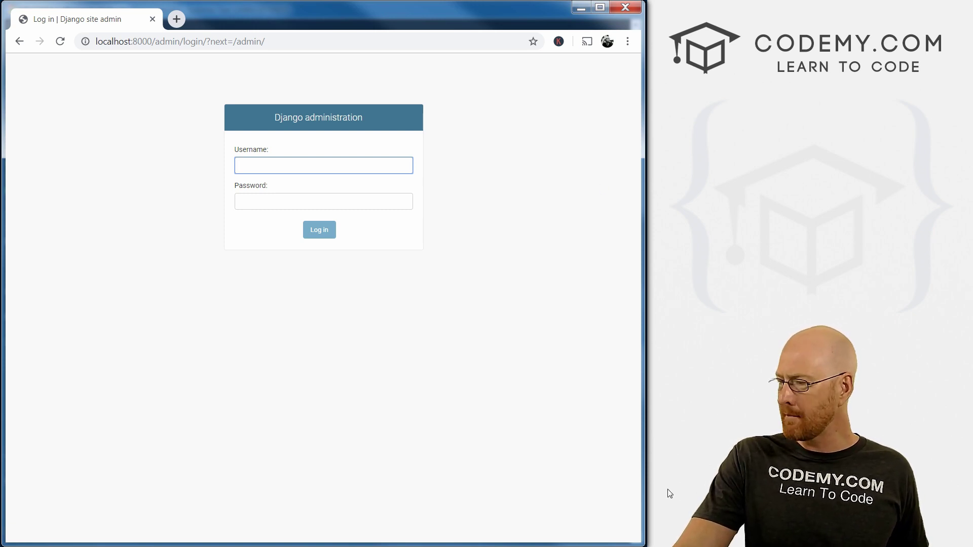
Point out the admin requests and project path in the server log, then stop runserver with Ctrl+C.
{"action": "key", "text": "alt+Tab"}
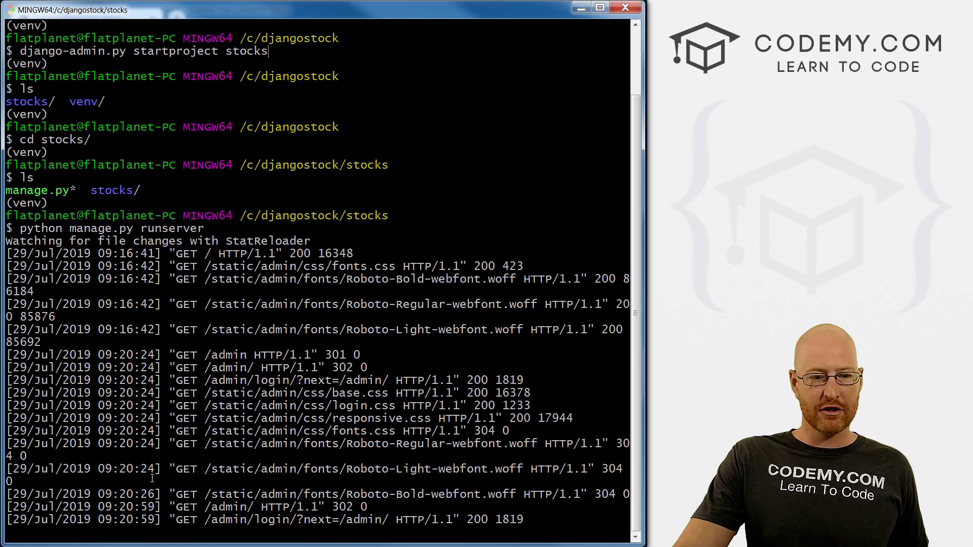
{"action": "left_click_drag", "start_coordinate": [136, 304], "coordinate": [267, 507]}
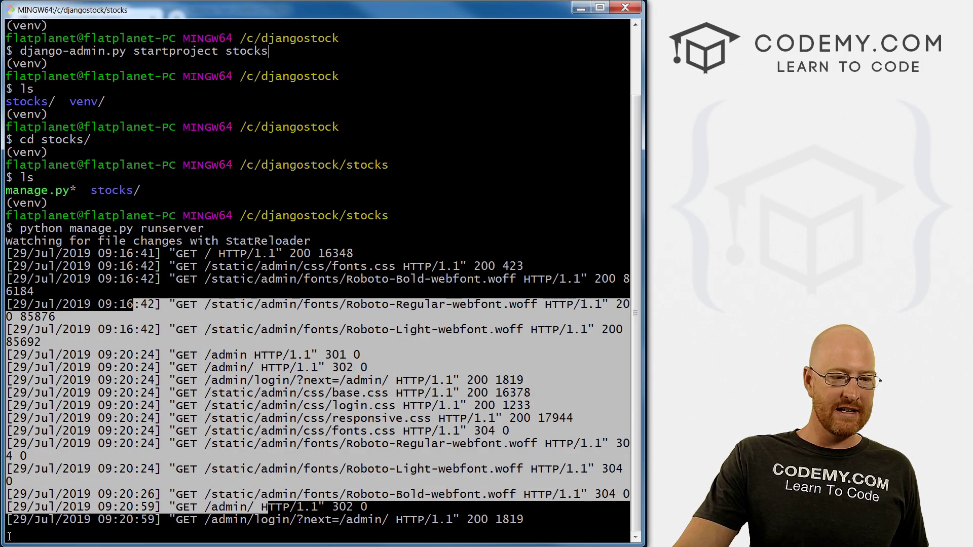
{"action": "left_click_drag", "start_coordinate": [13, 216], "coordinate": [374, 217]}
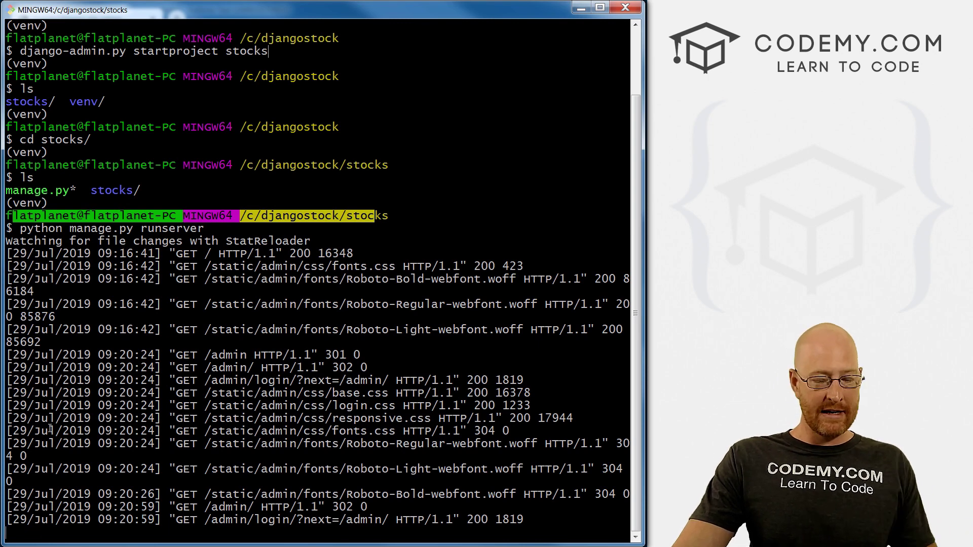
{"action": "key", "text": "ctrl+c"}
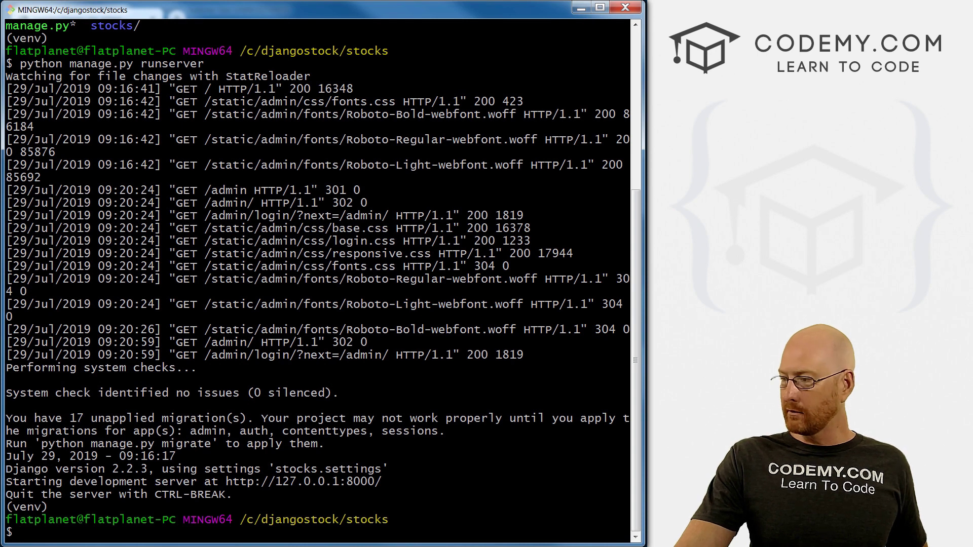
{"action": "key", "text": "alt+Tab"}
Reload the admin page twice to confirm localhost refuses to connect.
{"action": "left_click", "coordinate": [60, 41]}
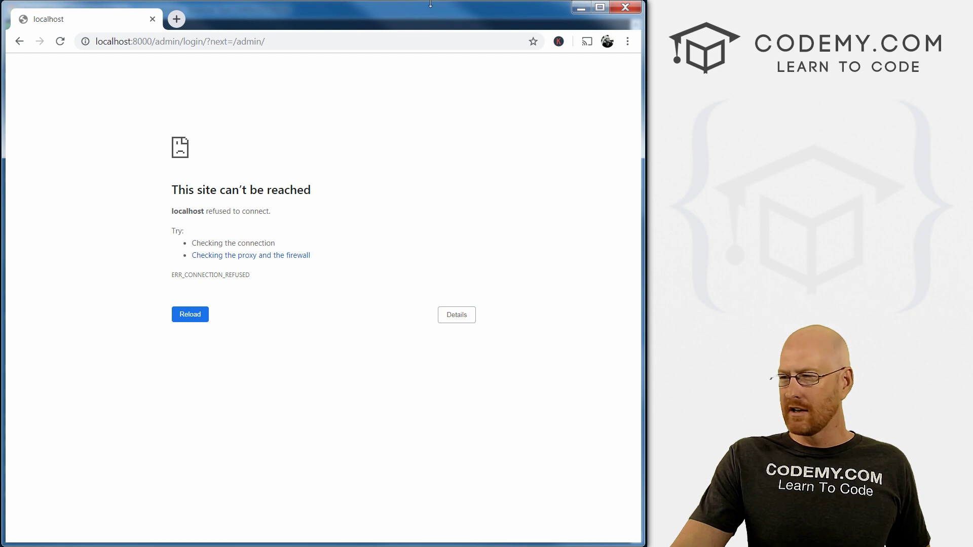
{"action": "key", "text": "F5"}
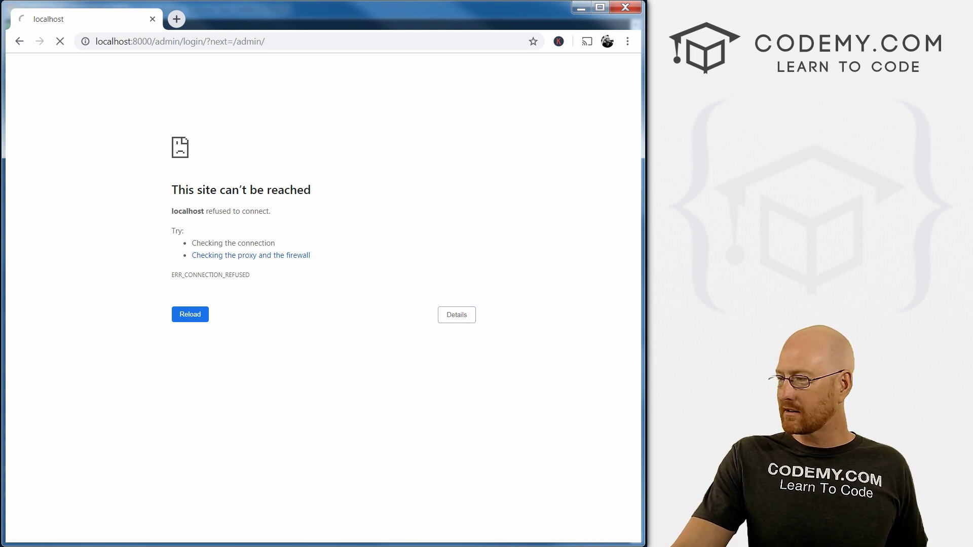
{"action": "key", "text": "alt+Tab"}
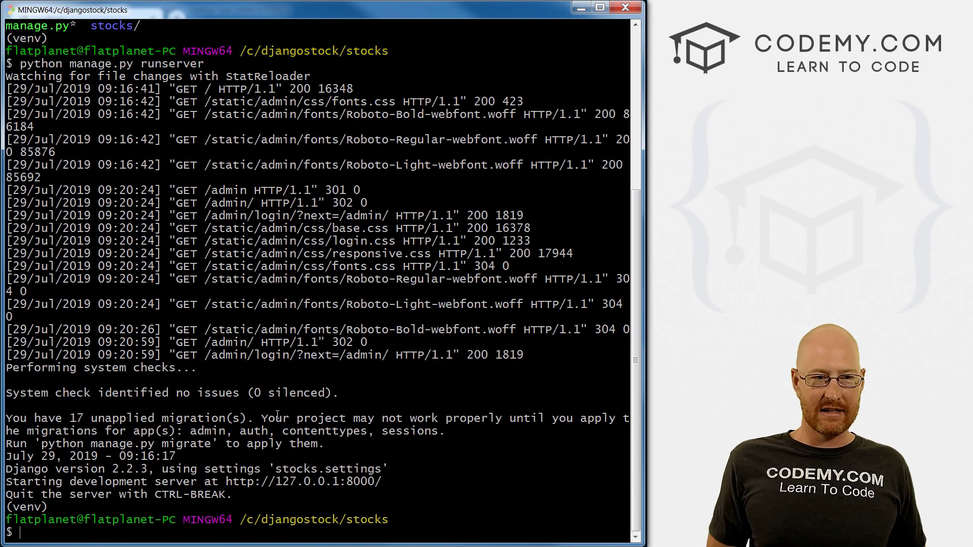
Rerun python manage.py runserver and place the new Git Bash window at the top left.
{"action": "key", "text": "Up"}
{"action": "key", "text": "Return"}
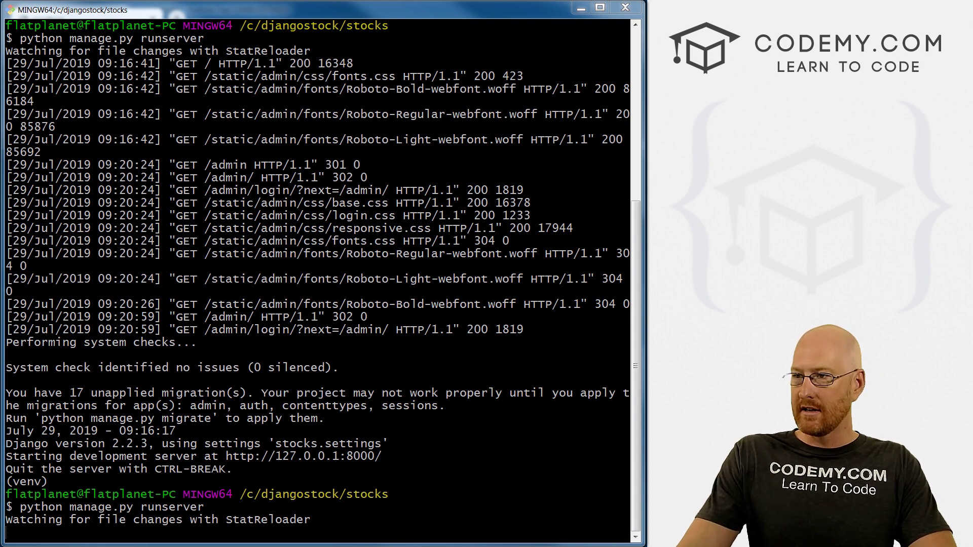
{"action": "left_click_drag", "start_coordinate": [402, 86], "coordinate": [200, 12]}
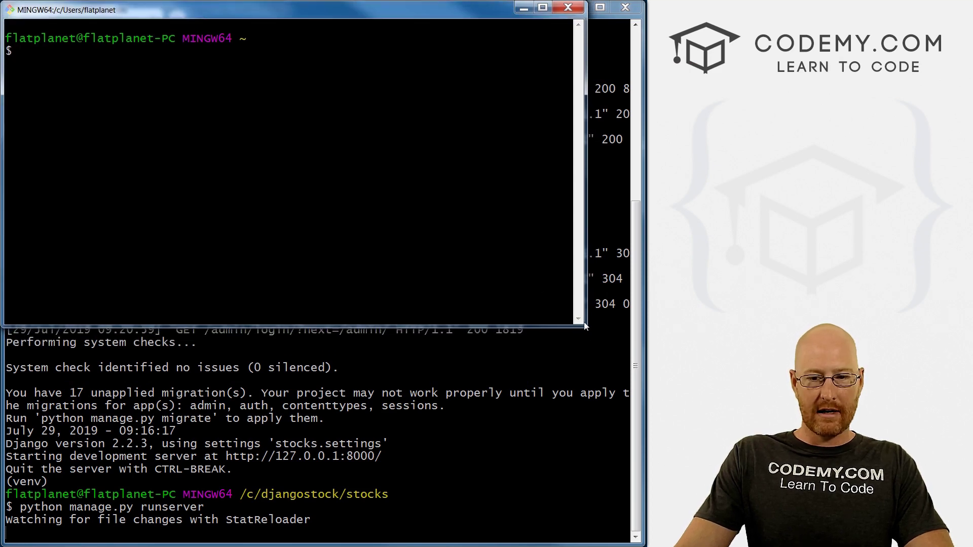
Enlarge the new terminal, change into /c/djangostock/ and list its contents.
{"action": "left_click_drag", "start_coordinate": [587, 325], "coordinate": [636, 544]}
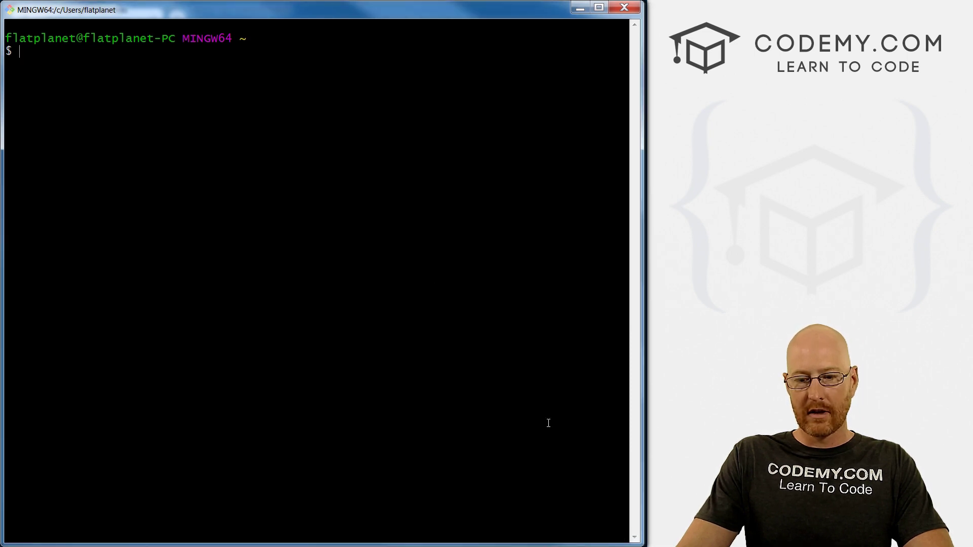
{"action": "type", "text": "cd /"}
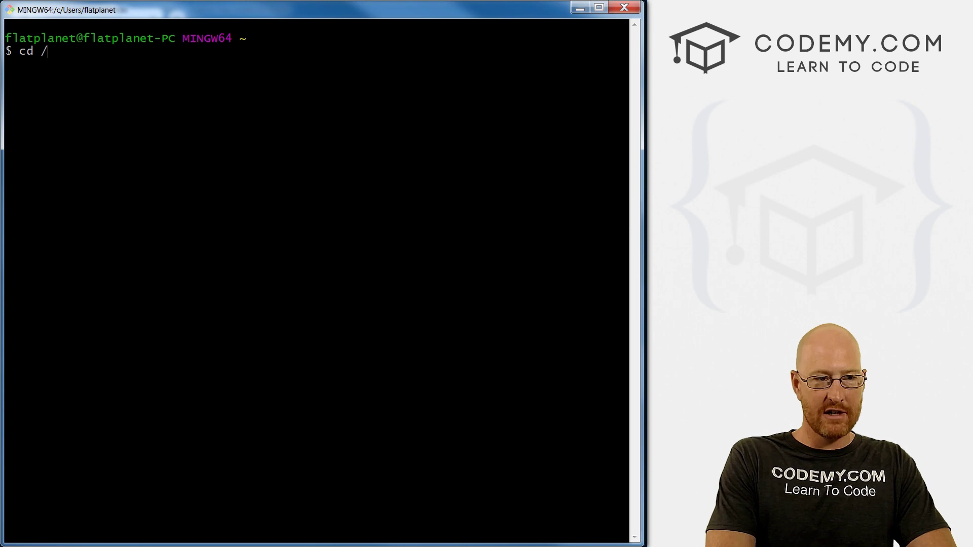
{"action": "type", "text": "c/djangostock/"}
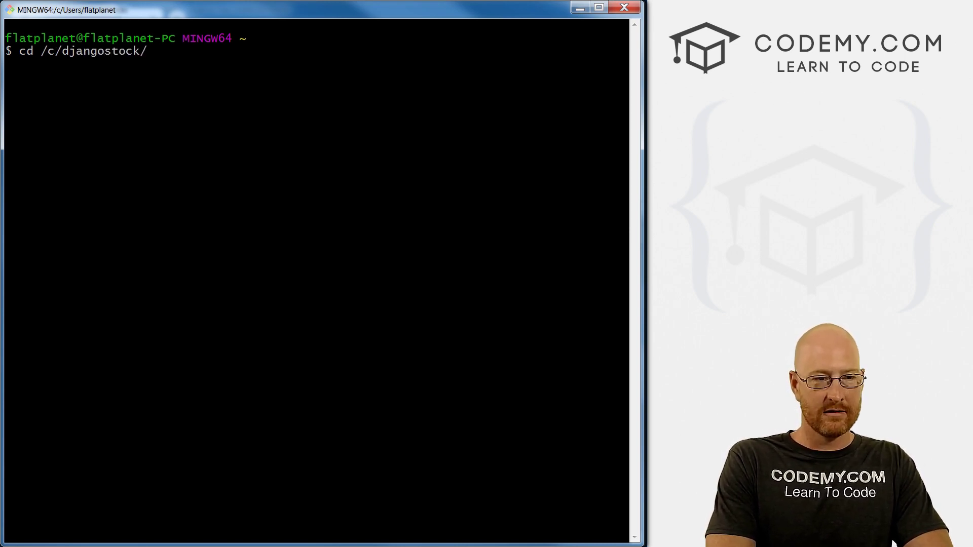
{"action": "key", "text": "Return"}
{"action": "type", "text": "ls"}
{"action": "key", "text": "Return"}
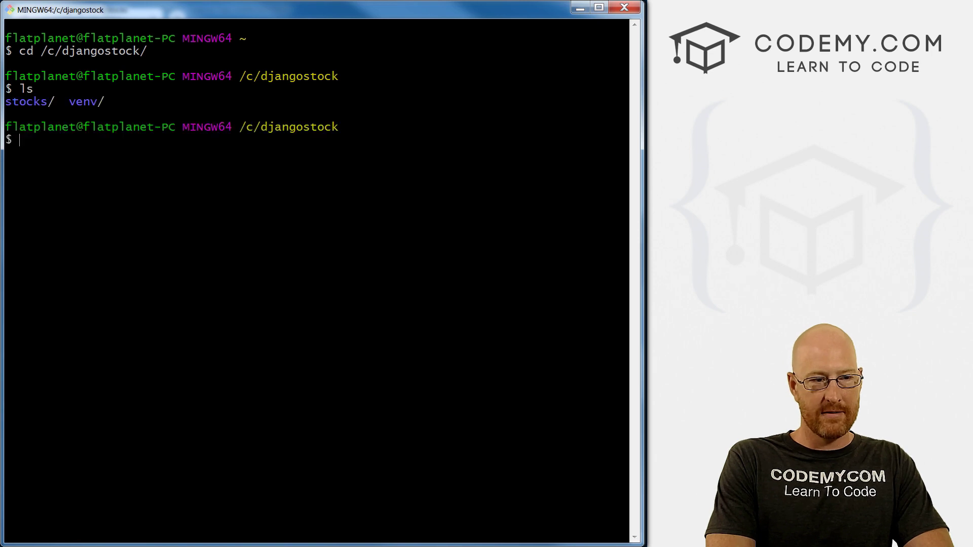
Activate the virtual environment with source venv/Scripts/activate.
{"action": "type", "text": "sour"}
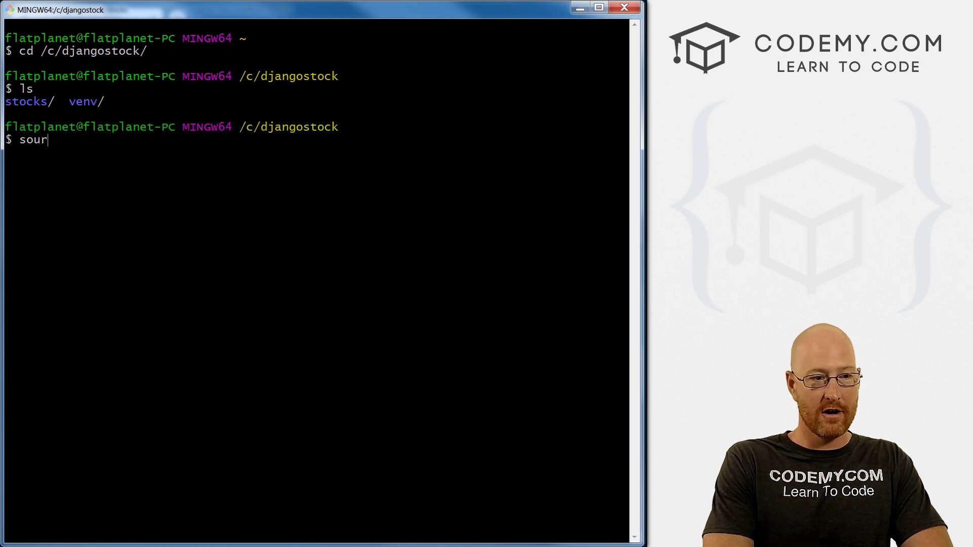
{"action": "type", "text": "ce v/"}
{"action": "key", "text": "BackSpace"}
{"action": "type", "text": "env/S"}
{"action": "key", "text": "Tab"}
{"action": "type", "text": "activate"}
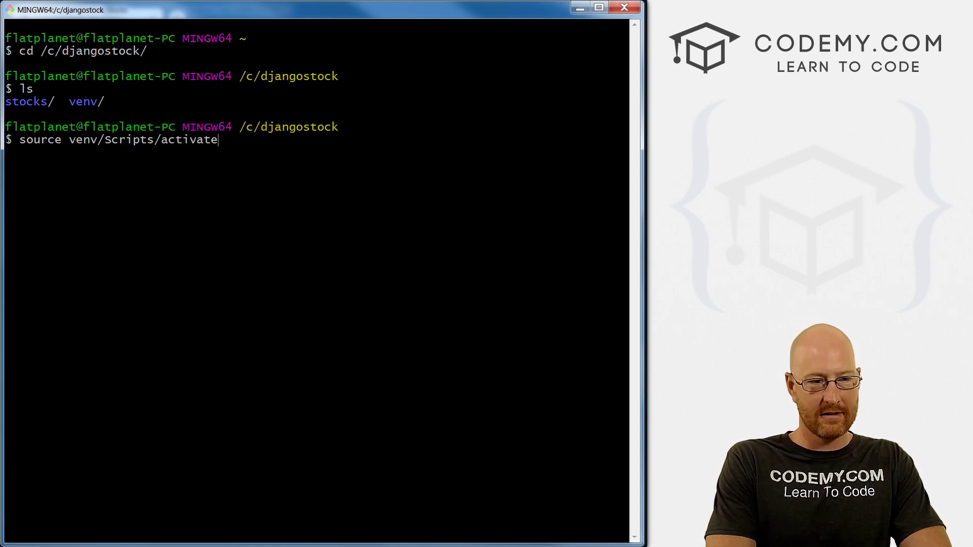
{"action": "key", "text": "Return"}
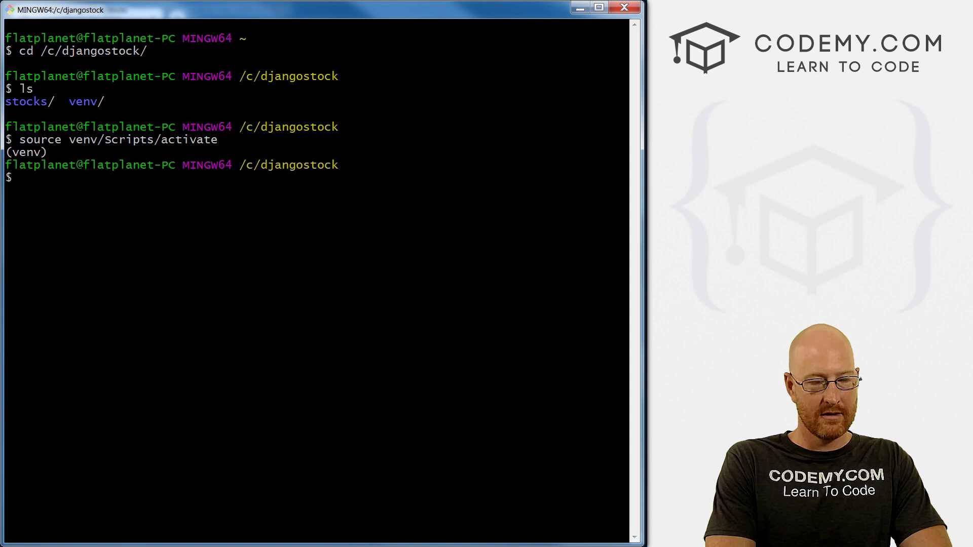
Point out the (venv) marker, clear the screen and list the djangostock folder.
{"action": "left_click_drag", "start_coordinate": [46, 154], "coordinate": [8, 156]}
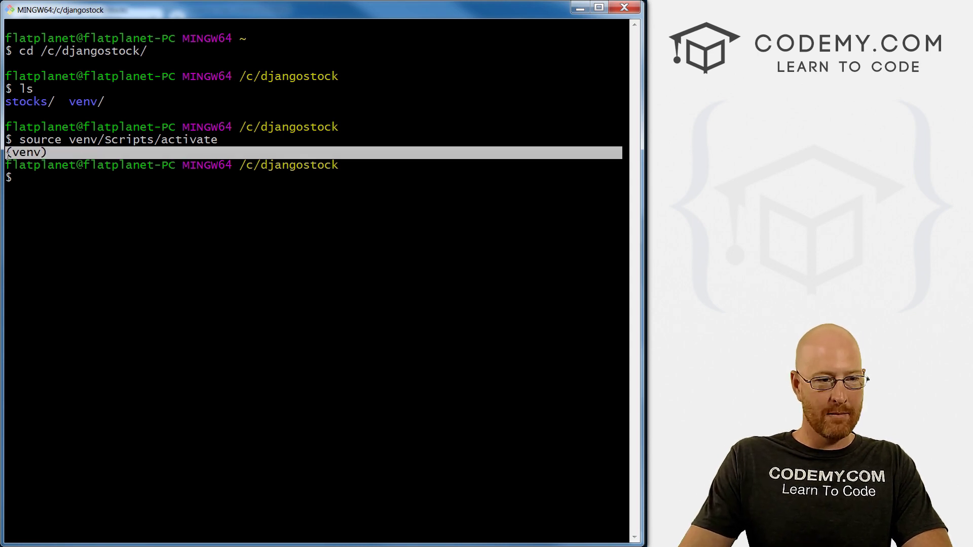
{"action": "type", "text": "clear"}
{"action": "key", "text": "Return"}
{"action": "type", "text": "ls"}
{"action": "key", "text": "Return"}
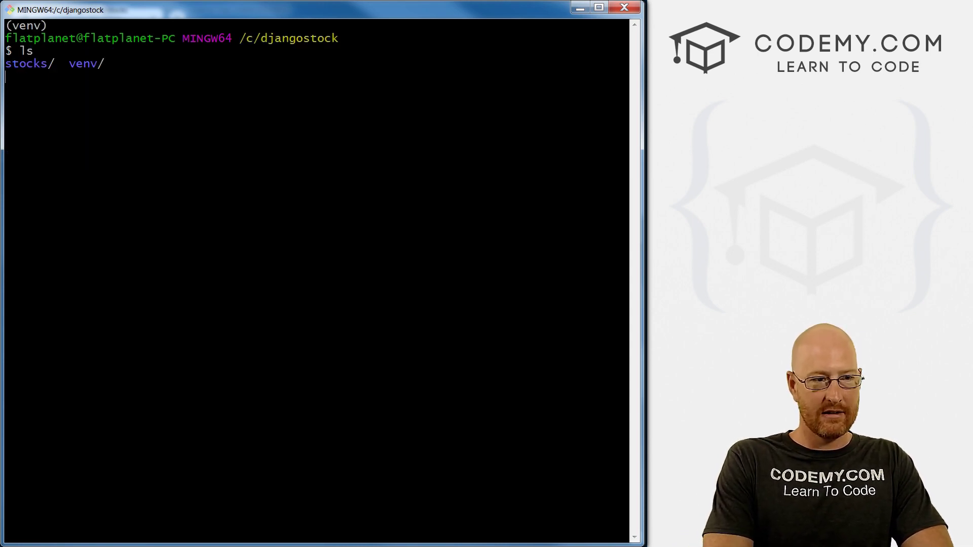
Change into the stocks folder and list its files.
{"action": "type", "text": "cd /s"}
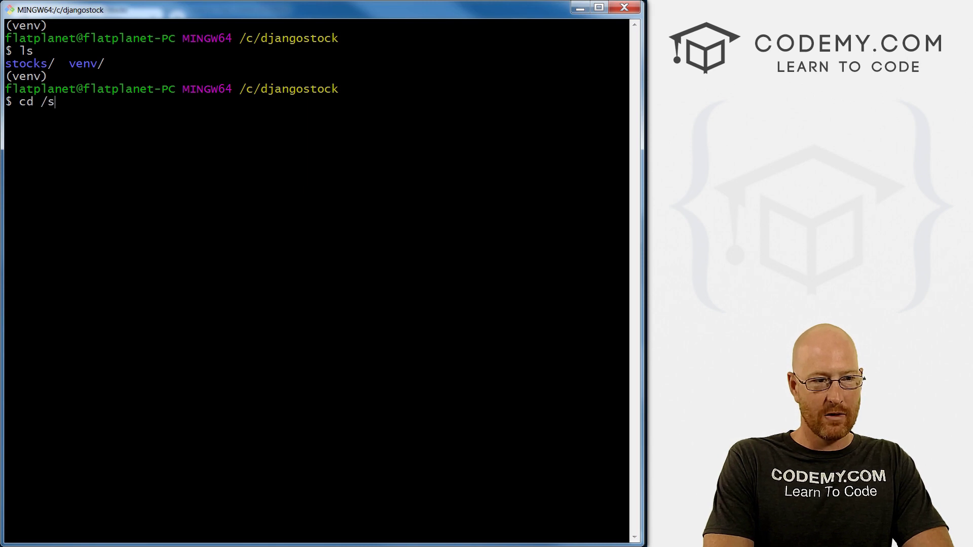
{"action": "key", "text": "BackSpace"}
{"action": "key", "text": "BackSpace"}
{"action": "type", "text": "stocks"}
{"action": "key", "text": "Tab"}
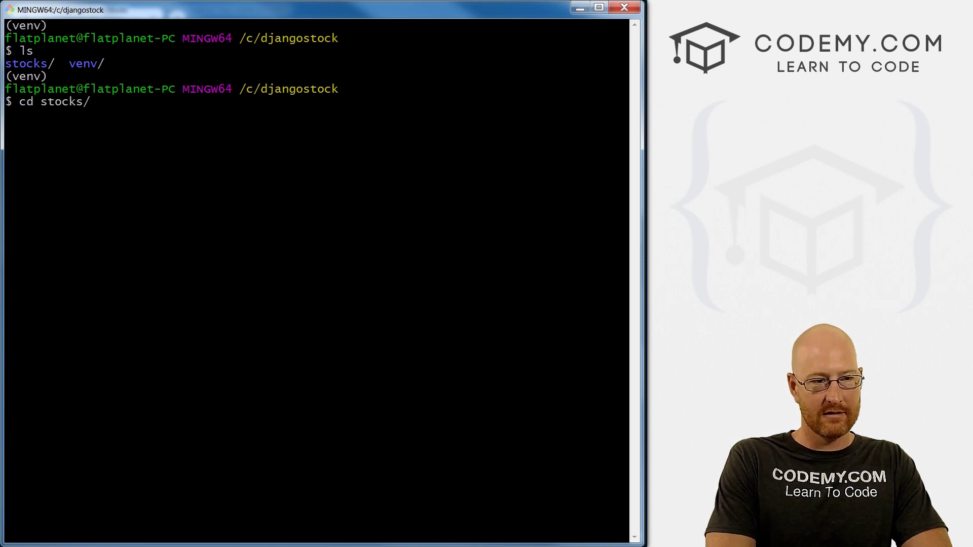
{"action": "key", "text": "Return"}
{"action": "type", "text": "ls"}
{"action": "key", "text": "Return"}
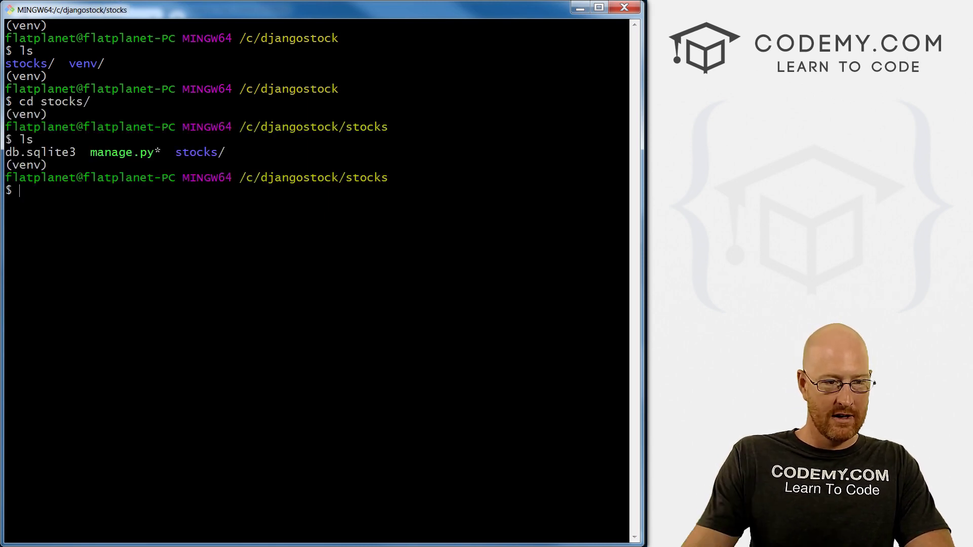
Point out manage.py in the listing, then clear the terminal.
{"action": "left_click_drag", "start_coordinate": [87, 152], "coordinate": [144, 148]}
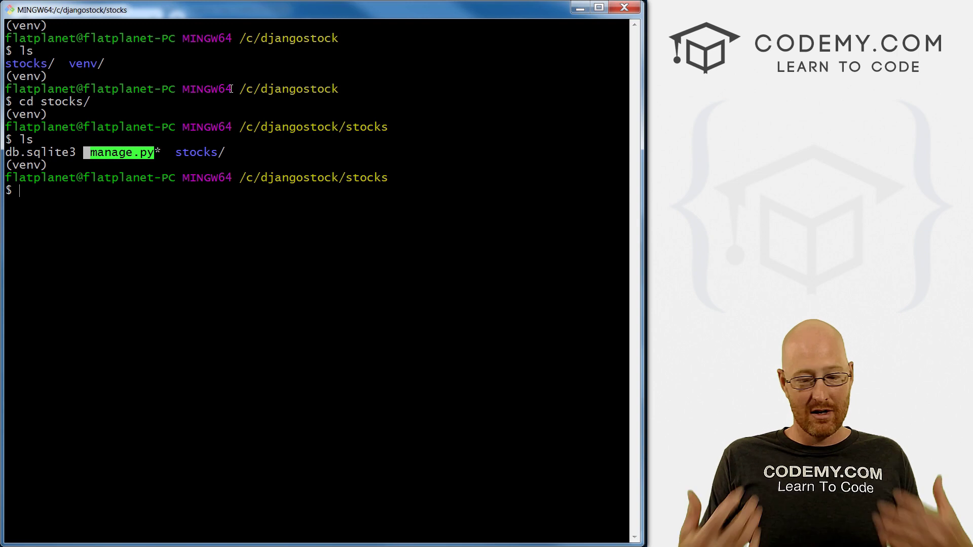
{"action": "double_click", "coordinate": [432, 200]}
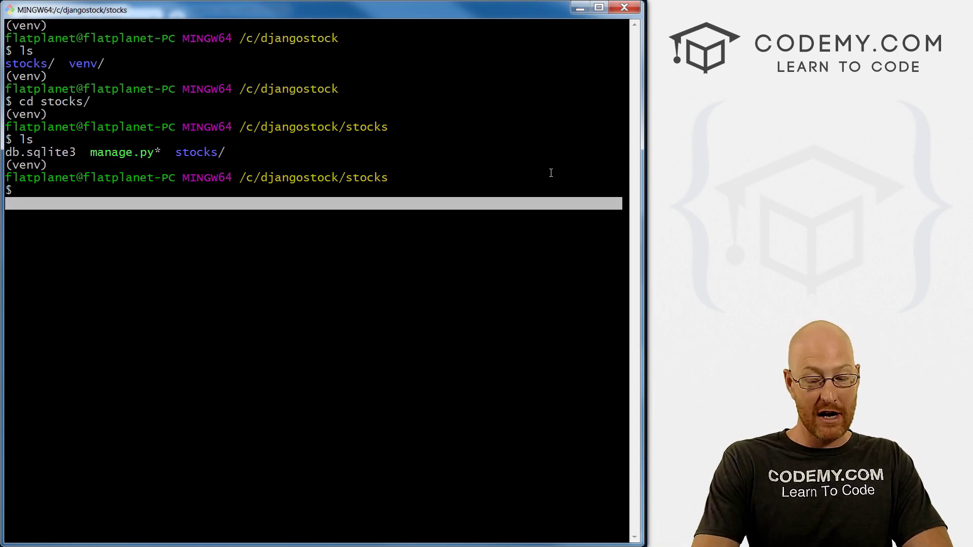
{"action": "type", "text": "clear"}
{"action": "key", "text": "Return"}
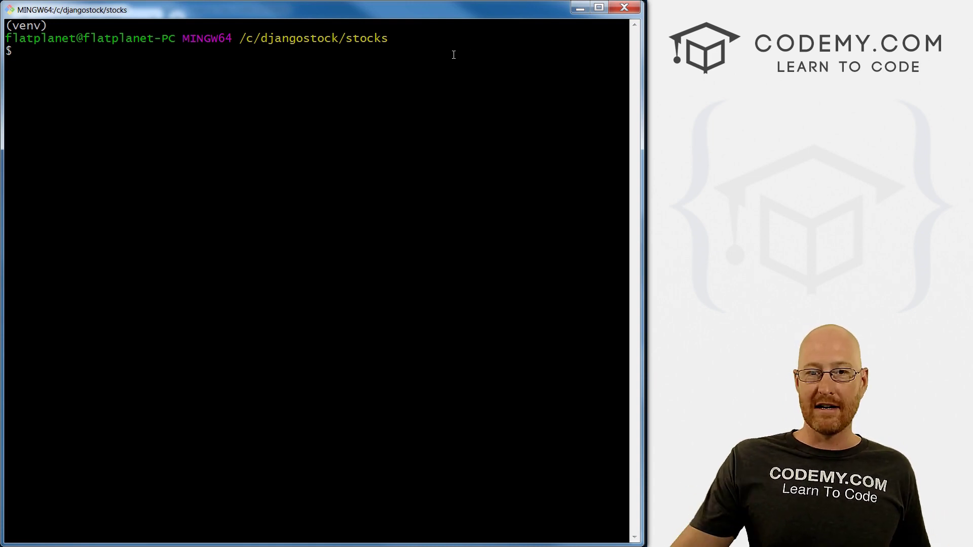
{"action": "key", "text": "alt+Tab"}
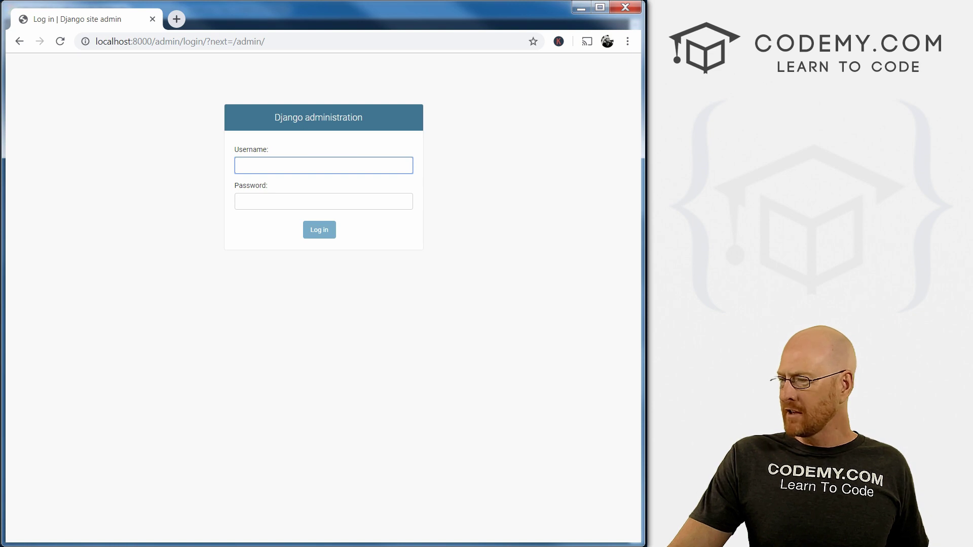
{"action": "key", "text": "alt+Tab"}
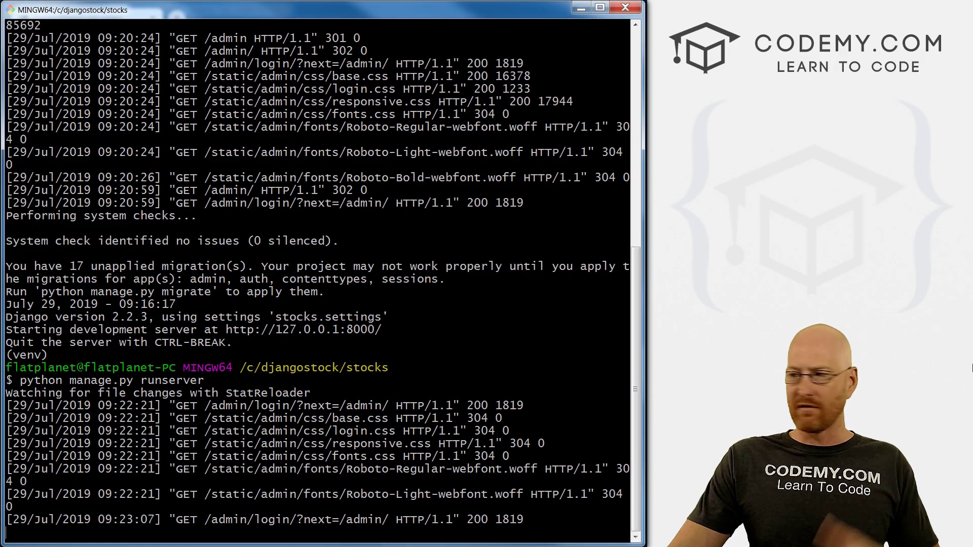
Stop the server, clear the terminal, and run python manage.py migrate.
{"action": "key", "text": "ctrl+c"}
{"action": "key", "text": "ctrl+l"}
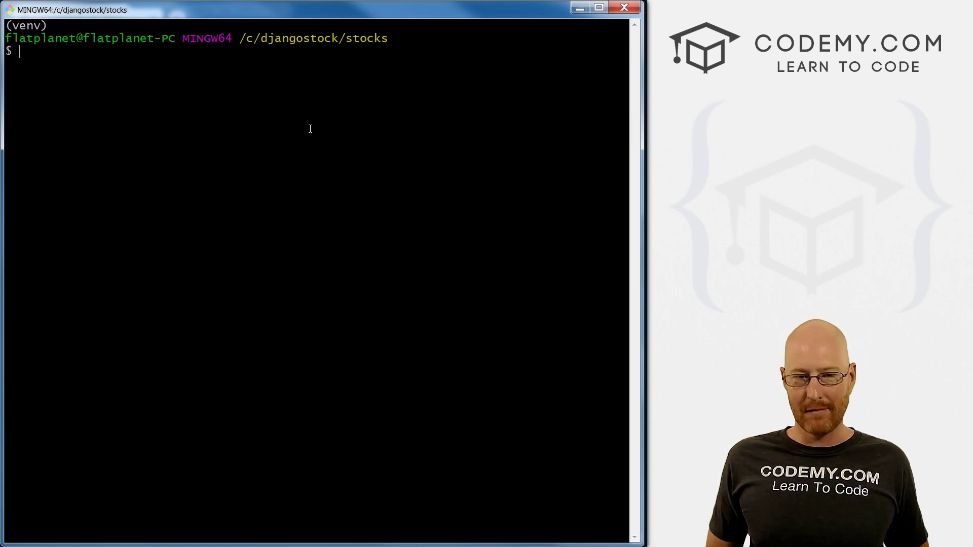
{"action": "type", "text": "python "}
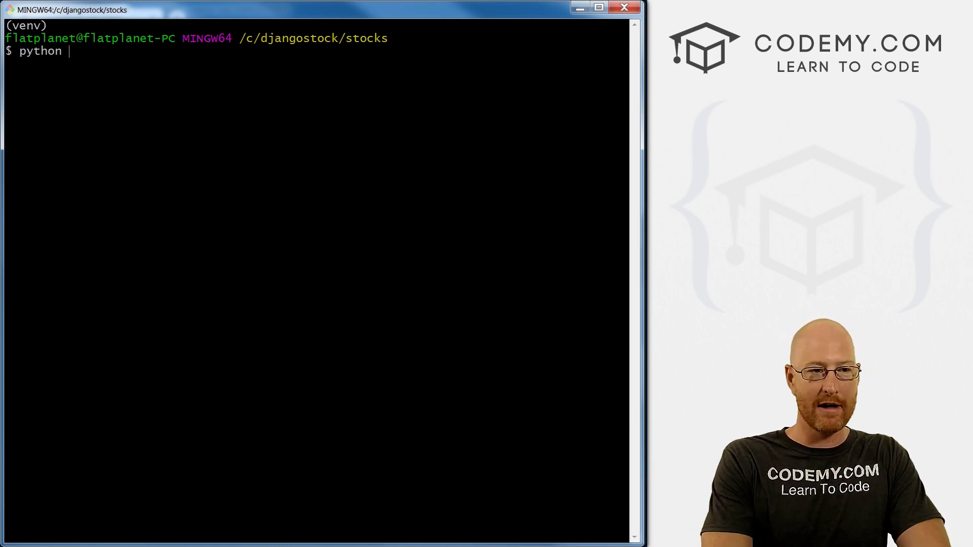
{"action": "type", "text": "manage.py"}
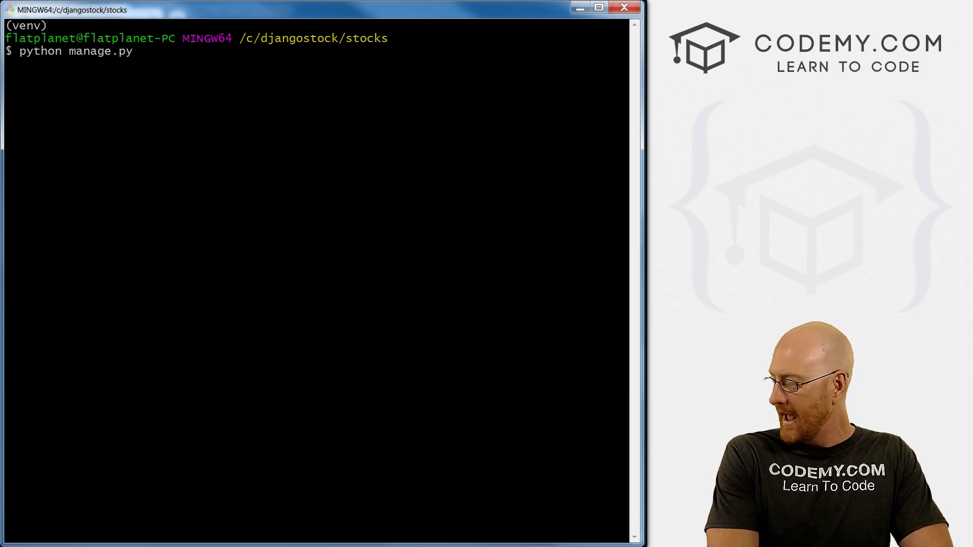
{"action": "type", "text": " migrate"}
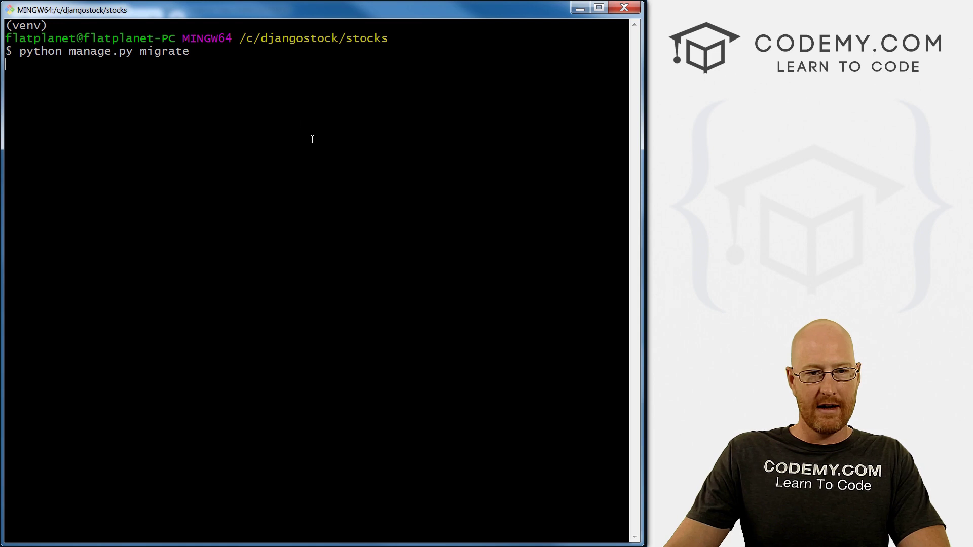
{"action": "key", "text": "Return"}
{"action": "key", "text": "alt+Tab"}
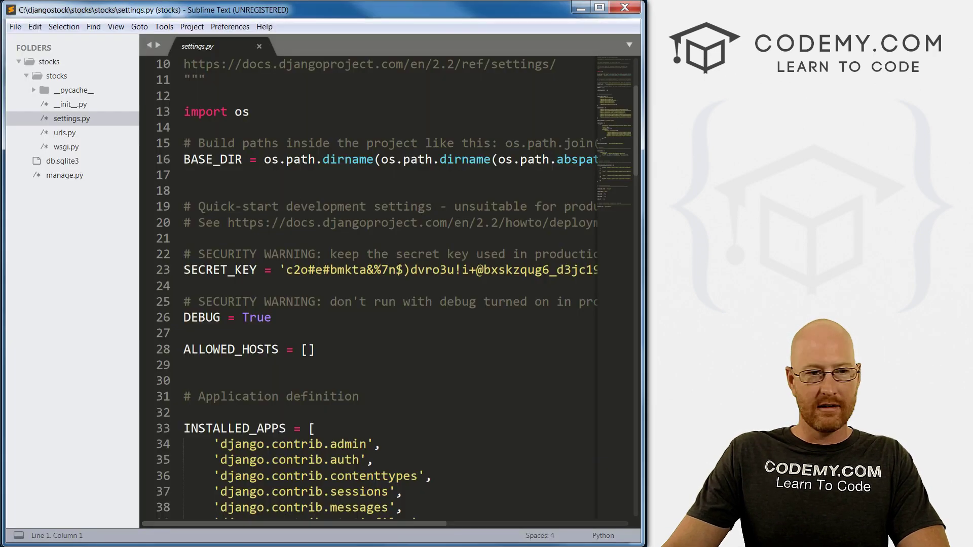
In Sublime Text, collapse the inner stocks folder and close the db.sqlite3 tab.
{"action": "left_click", "coordinate": [26, 75]}
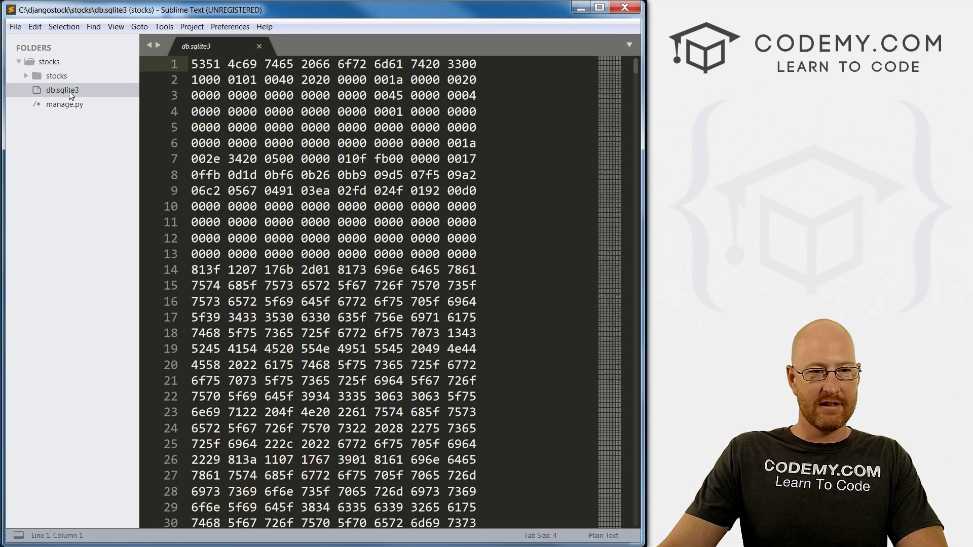
{"action": "left_click", "coordinate": [259, 46]}
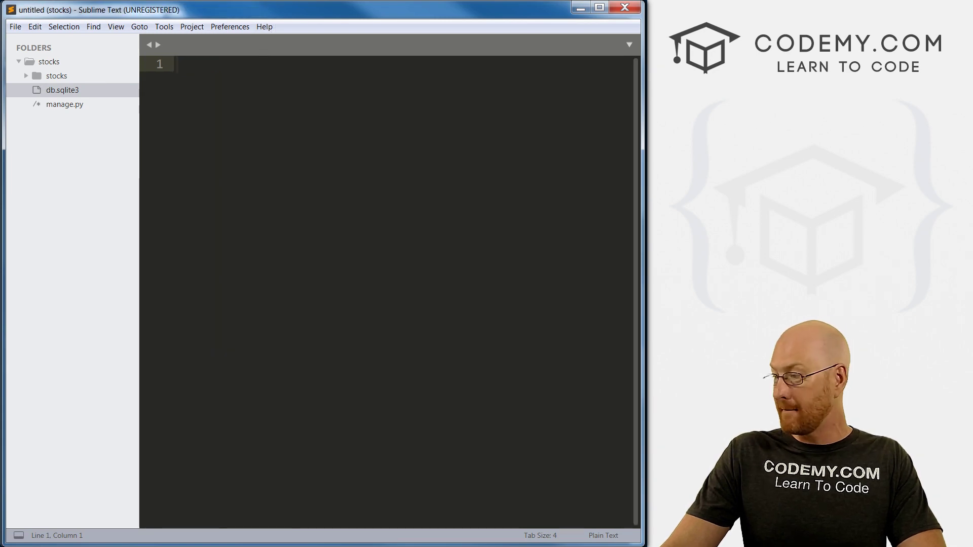
{"action": "key", "text": "alt+Tab"}
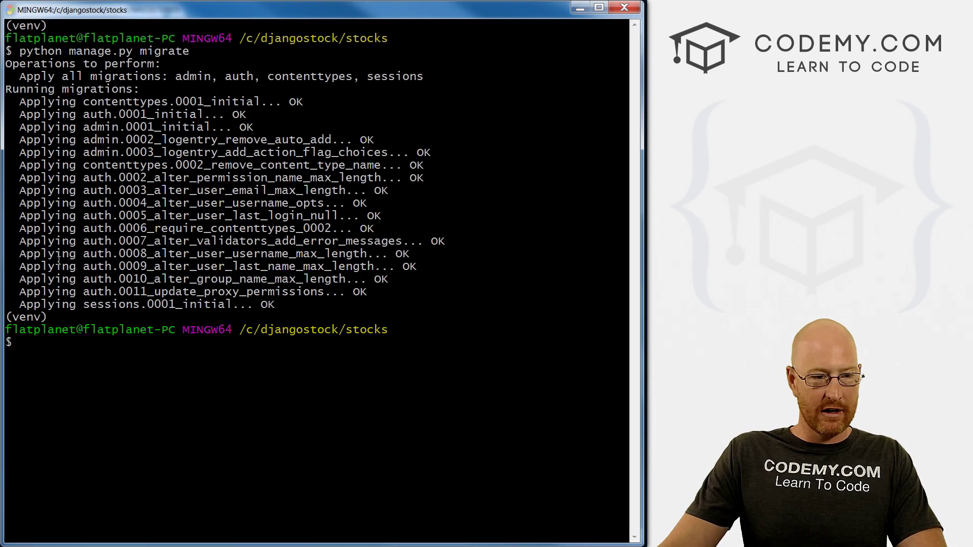
Review the applied migrations, then run python manage.py createsuperuser.
{"action": "left_click_drag", "start_coordinate": [20, 104], "coordinate": [303, 307]}
{"action": "left_click", "coordinate": [303, 308]}
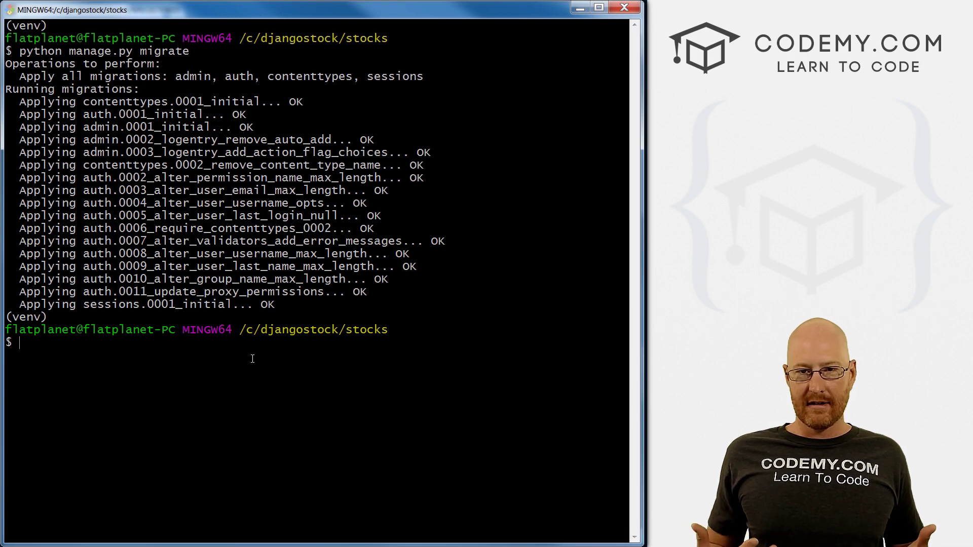
{"action": "type", "text": "python man"}
{"action": "type", "text": "age."}
{"action": "key", "text": "BackSpace"}
{"action": "key", "text": "BackSpace"}
{"action": "type", "text": "e.pyu"}
{"action": "key", "text": "BackSpace"}
{"action": "type", "text": "createsuperuser"}
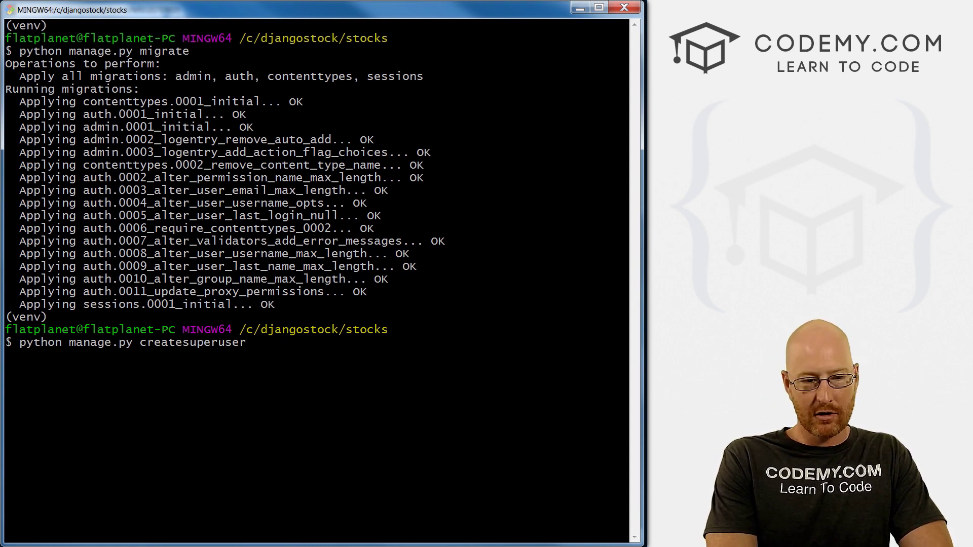
{"action": "key", "text": "Return"}
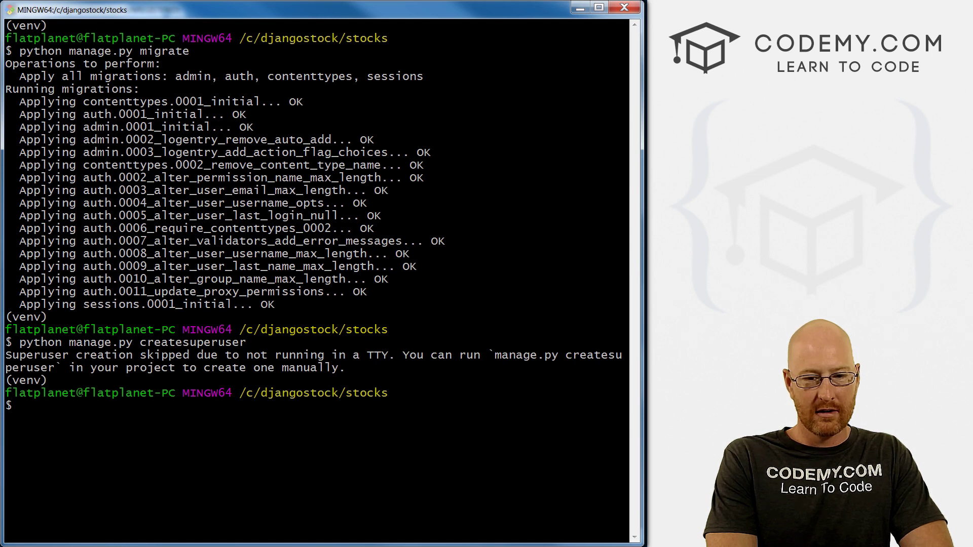
Point out the TTY error message, then clear the terminal.
{"action": "left_click_drag", "start_coordinate": [368, 357], "coordinate": [392, 357]}
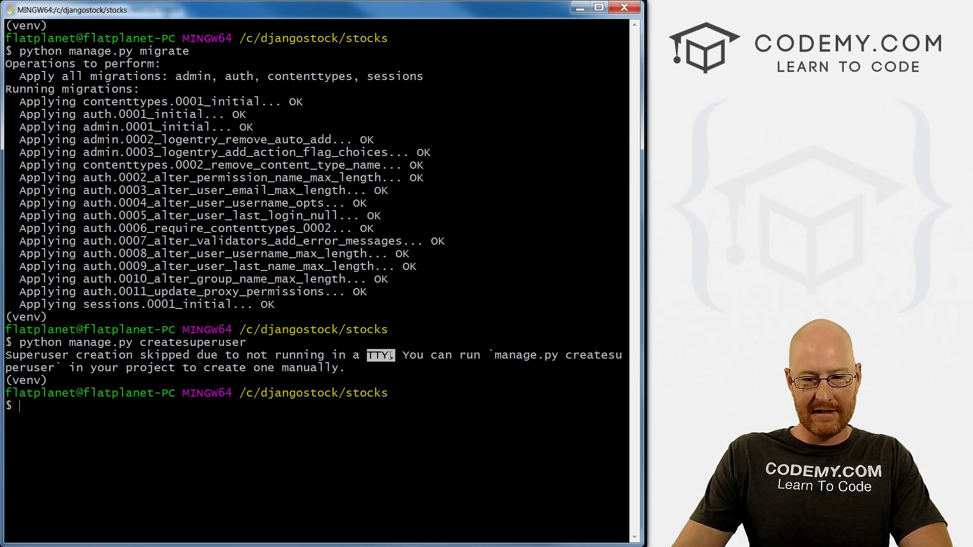
{"action": "left_click", "coordinate": [395, 425]}
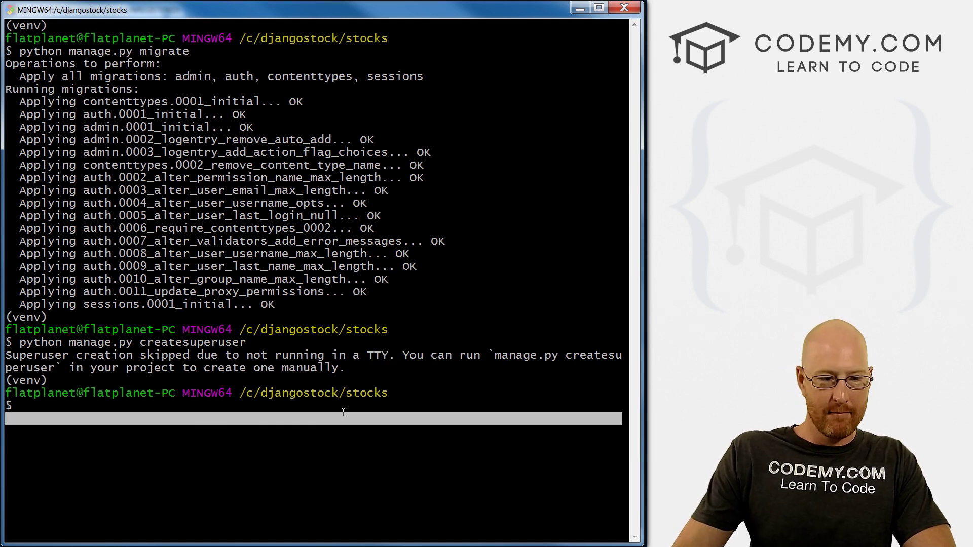
{"action": "type", "text": "clear"}
{"action": "key", "text": "Return"}
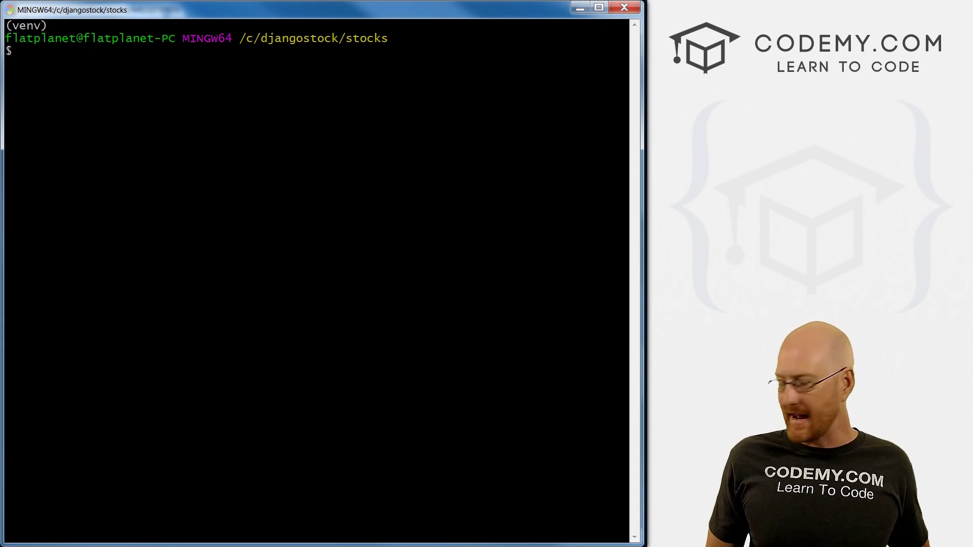
Run winpty python manage.py createsuperuser.
{"action": "type", "text": "winpt"}
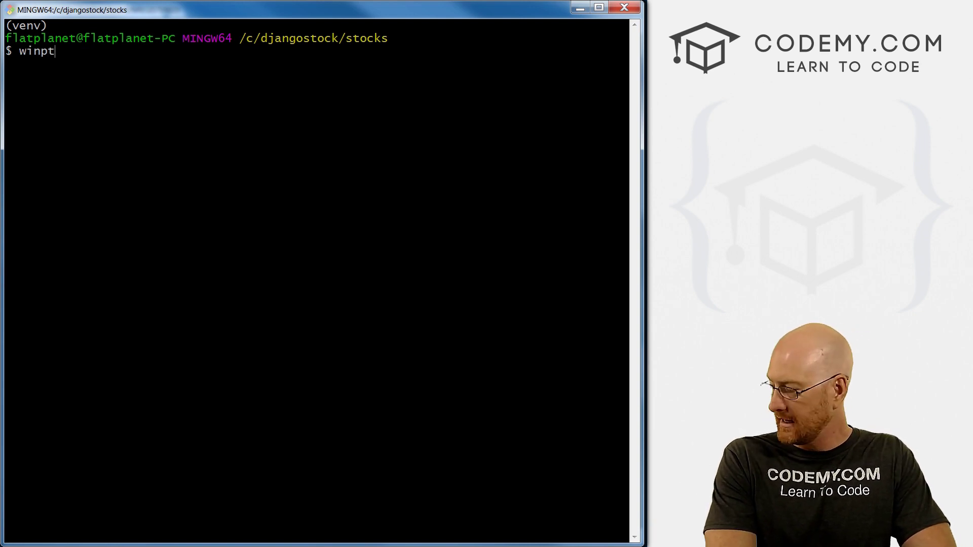
{"action": "type", "text": "y pyt"}
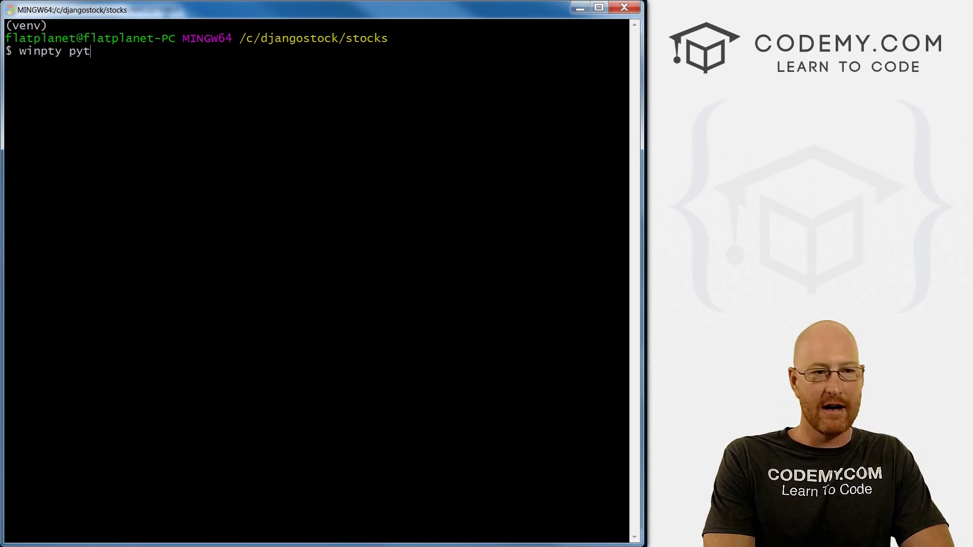
{"action": "type", "text": "hon manage."}
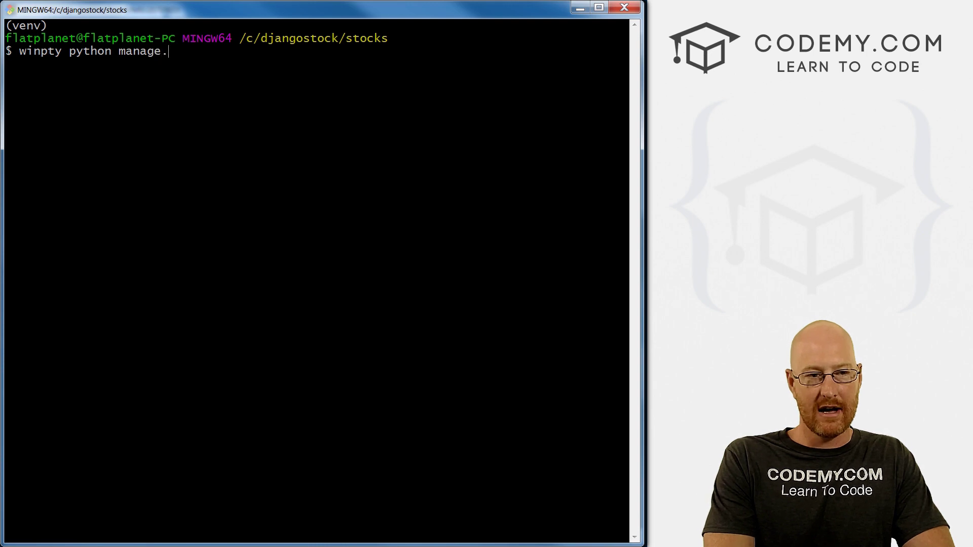
{"action": "type", "text": "py createsupersu"}
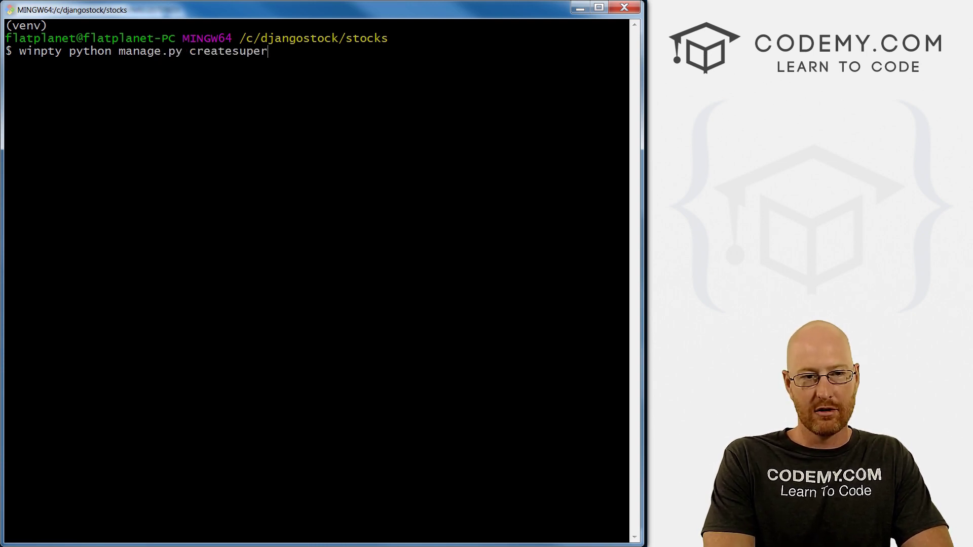
{"action": "key", "text": "BackSpace"}
{"action": "key", "text": "BackSpace"}
{"action": "type", "text": "user"}
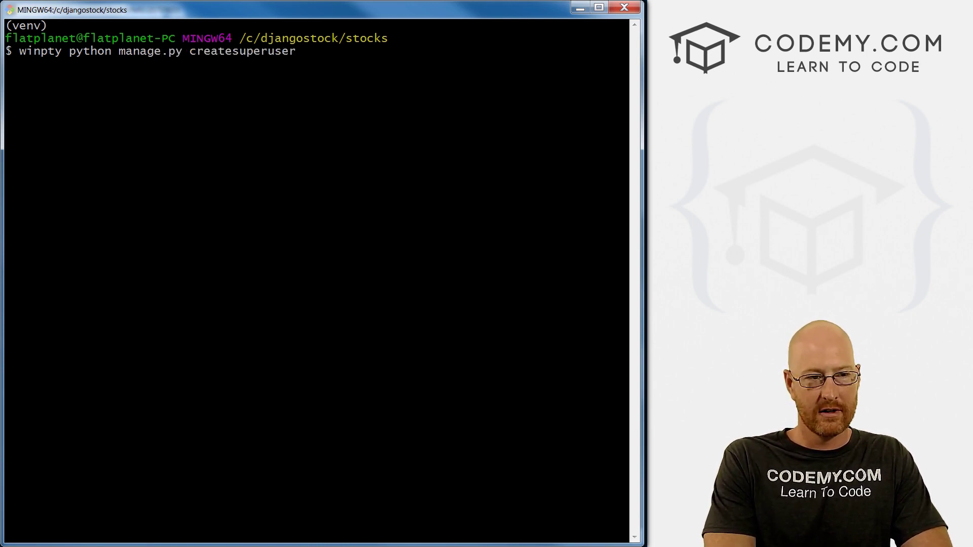
{"action": "key", "text": "Return"}
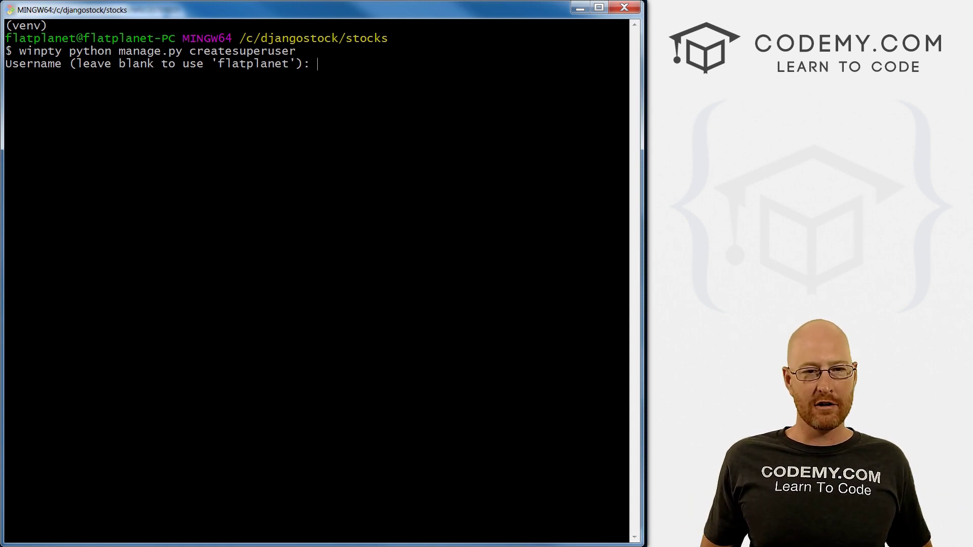
Enter username admin, an e-mail address and the password to create the superuser.
{"action": "type", "text": "admin"}
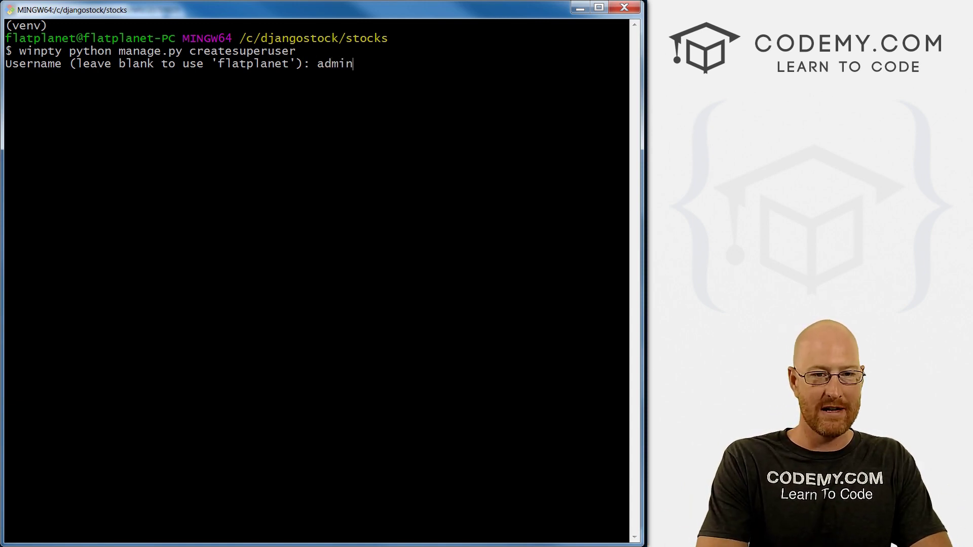
{"action": "key", "text": "Return"}
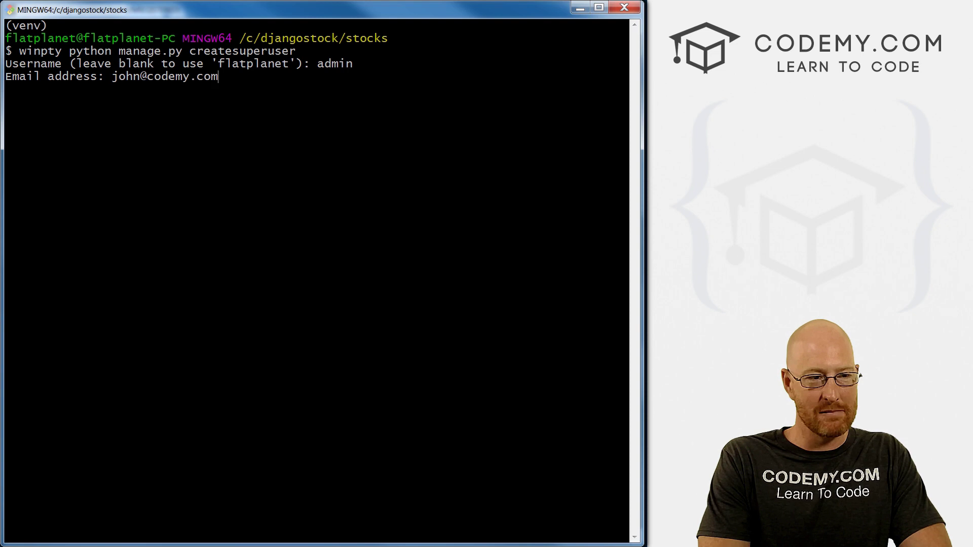
{"action": "key", "text": "Return"}
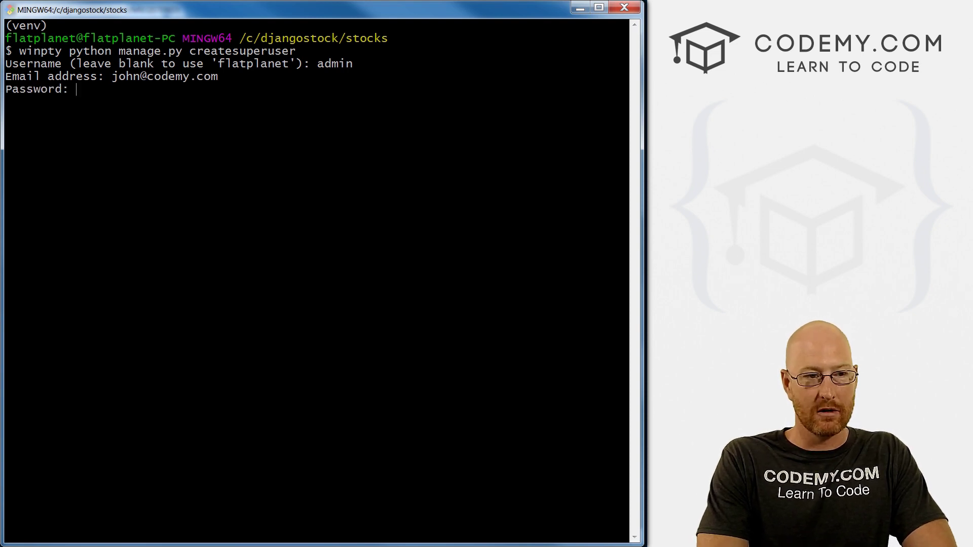
{"action": "key", "text": "Return"}
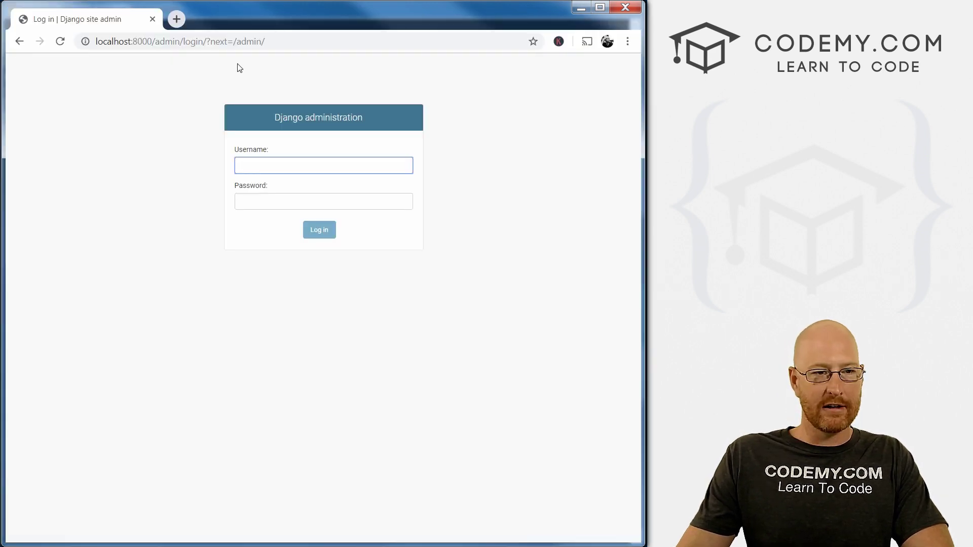
{"action": "left_click", "coordinate": [239, 71]}
Log in to Django administration as admin with the account password.
{"action": "left_click", "coordinate": [287, 166]}
{"action": "type", "text": "admin"}
{"action": "key", "text": "Tab"}
{"action": "type", "text": "password"}
{"action": "key", "text": "Return"}
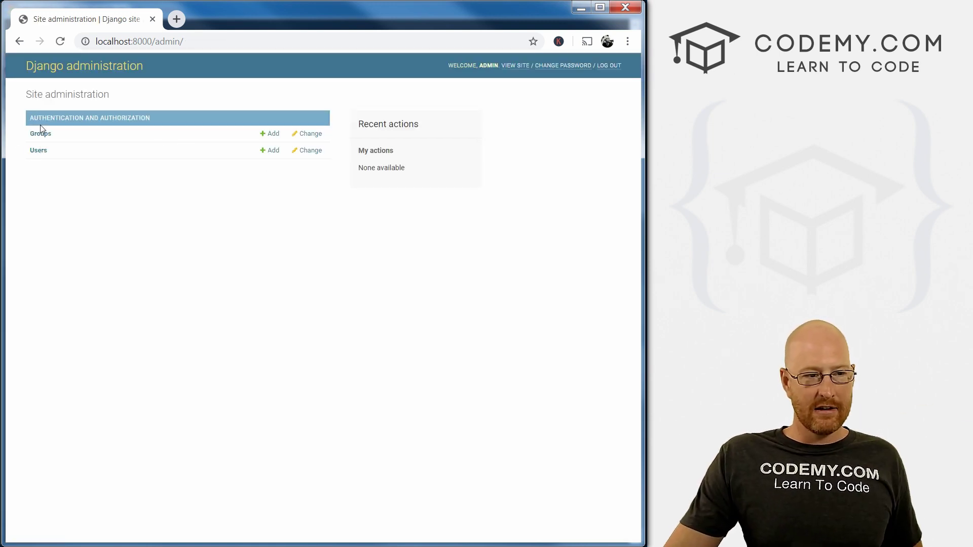
Check the Groups list (0 groups) and the Users list showing the admin staff account, then return to the dashboard.
{"action": "left_click", "coordinate": [42, 134]}
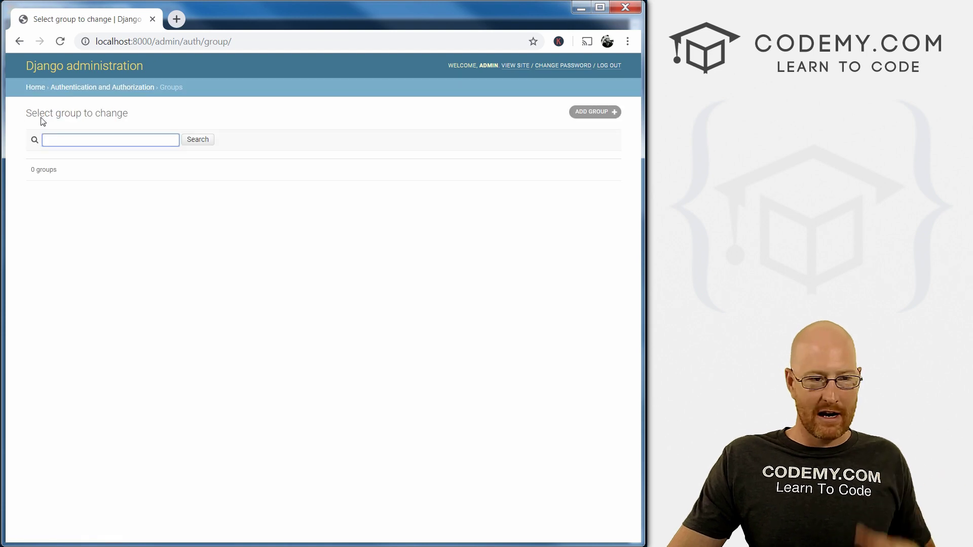
{"action": "left_click", "coordinate": [19, 40]}
{"action": "left_click", "coordinate": [32, 152]}
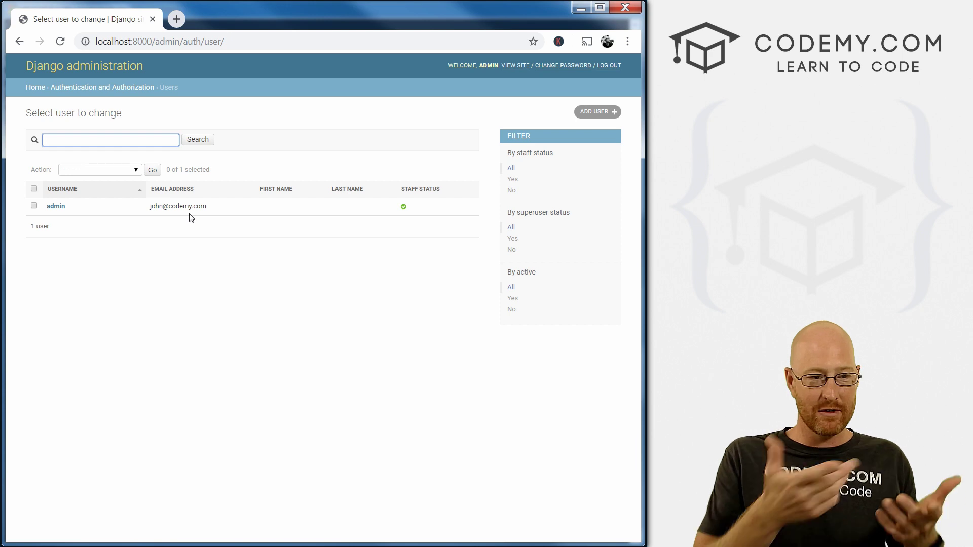
{"action": "left_click", "coordinate": [21, 43]}
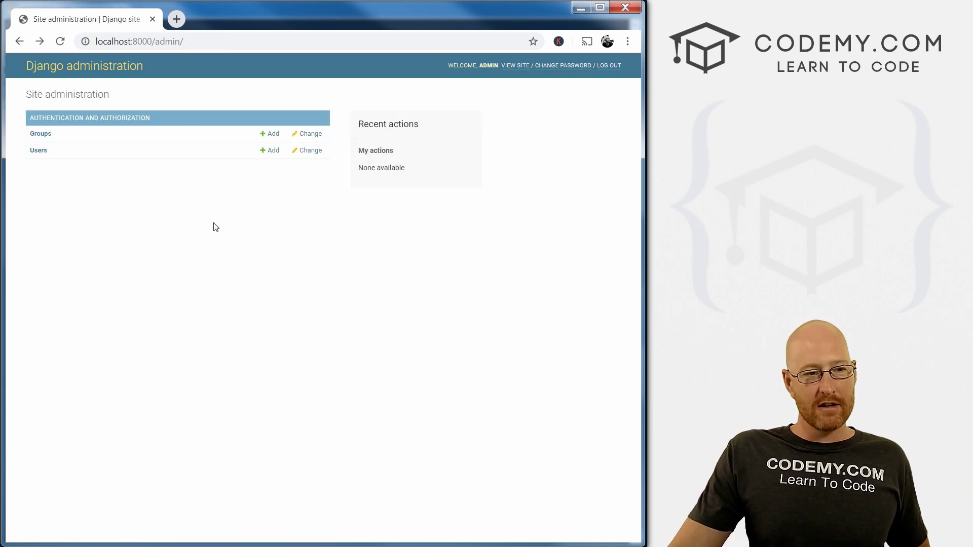